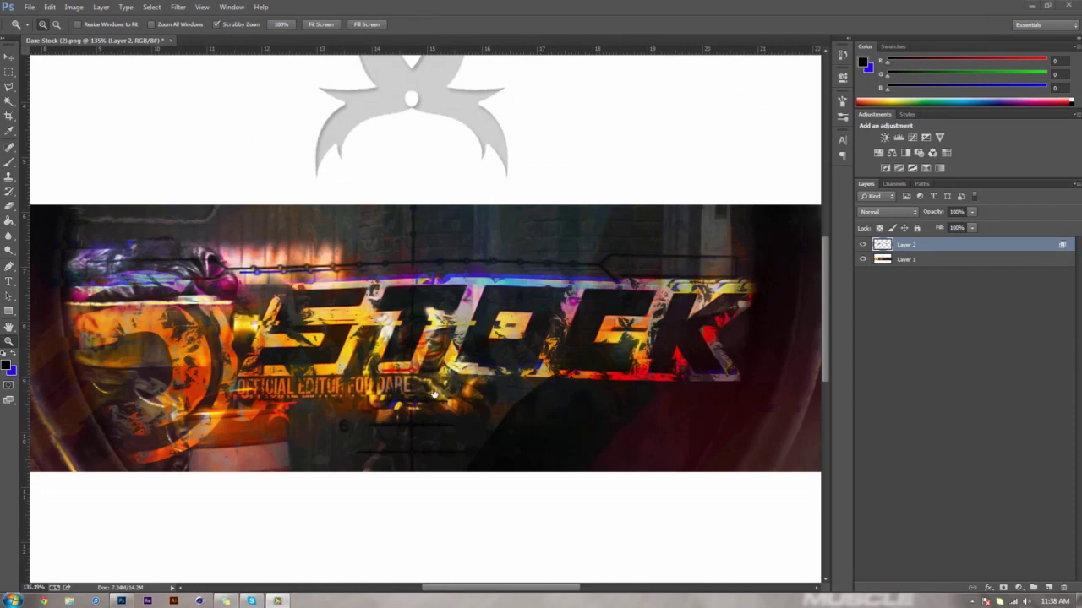
Step: Toggle the old glitch layer to compare, then merge Layer 2 down into Layer 1
left_click(862, 245)
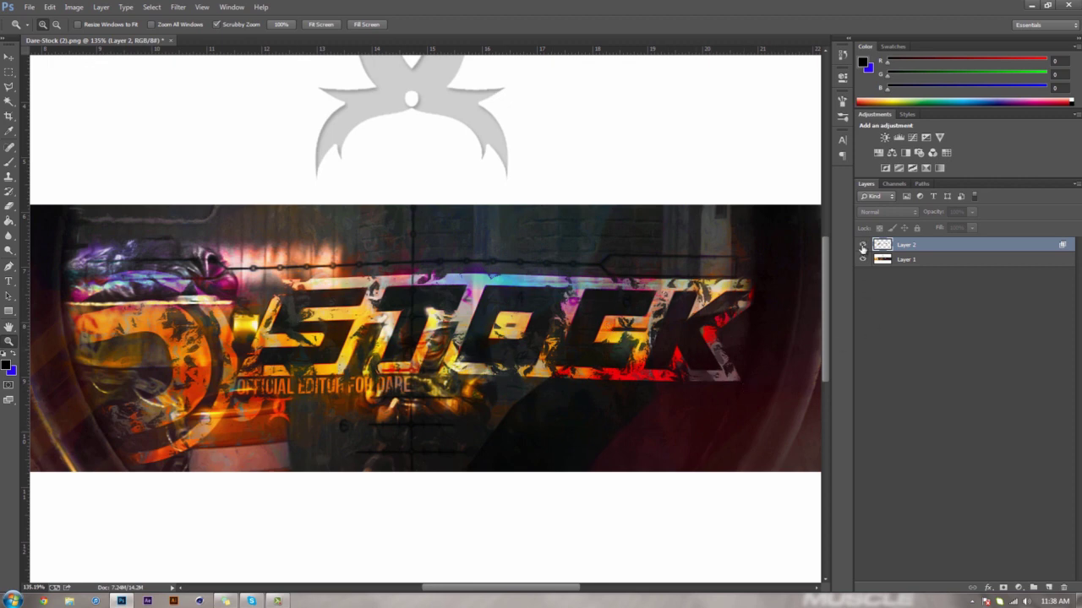
left_click(862, 245)
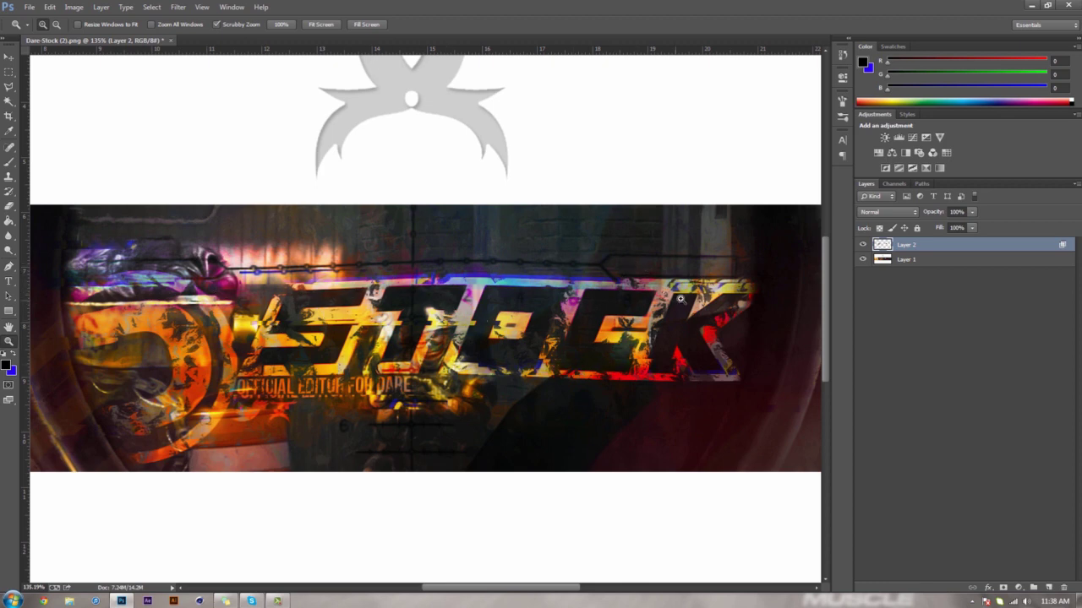
mouse_move(535, 341)
left_mouse_down()
mouse_move(493, 348)
mouse_move(539, 351)
left_mouse_up()
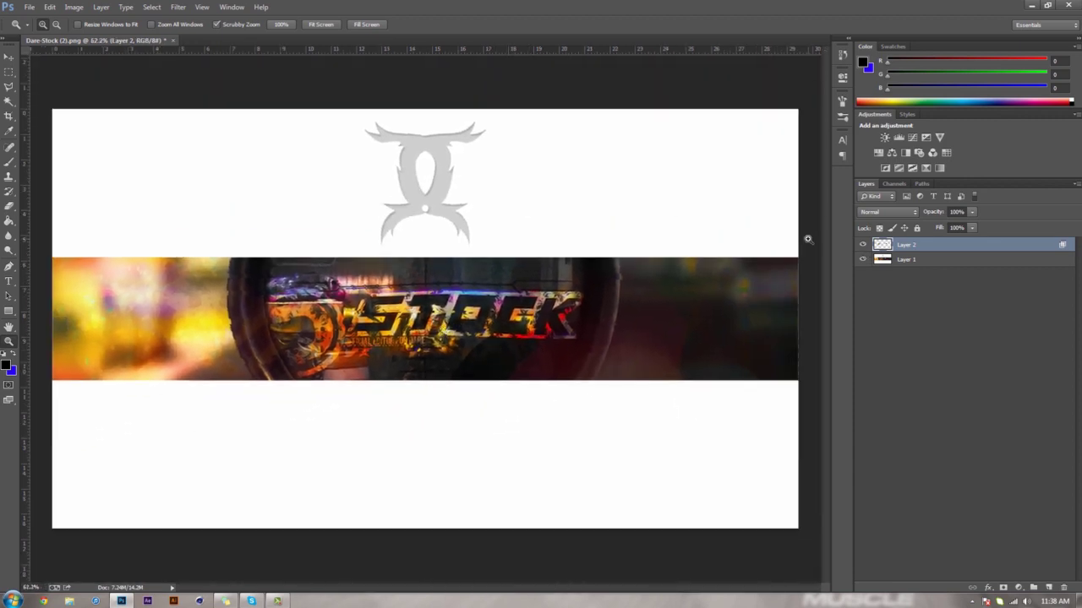
key("ctrl+e")
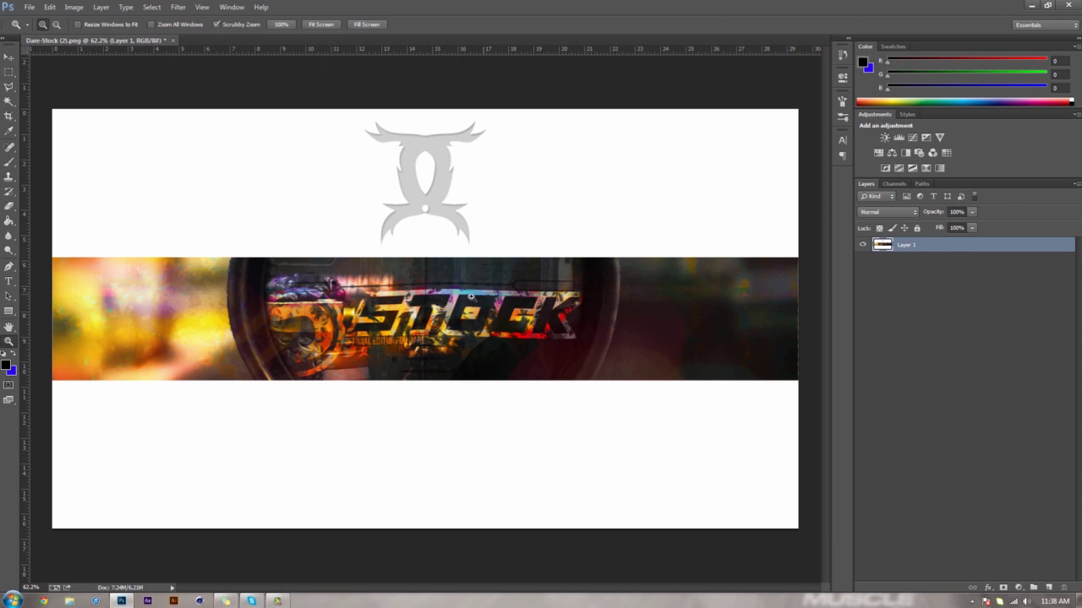
left_click_drag(460, 299, 482, 304)
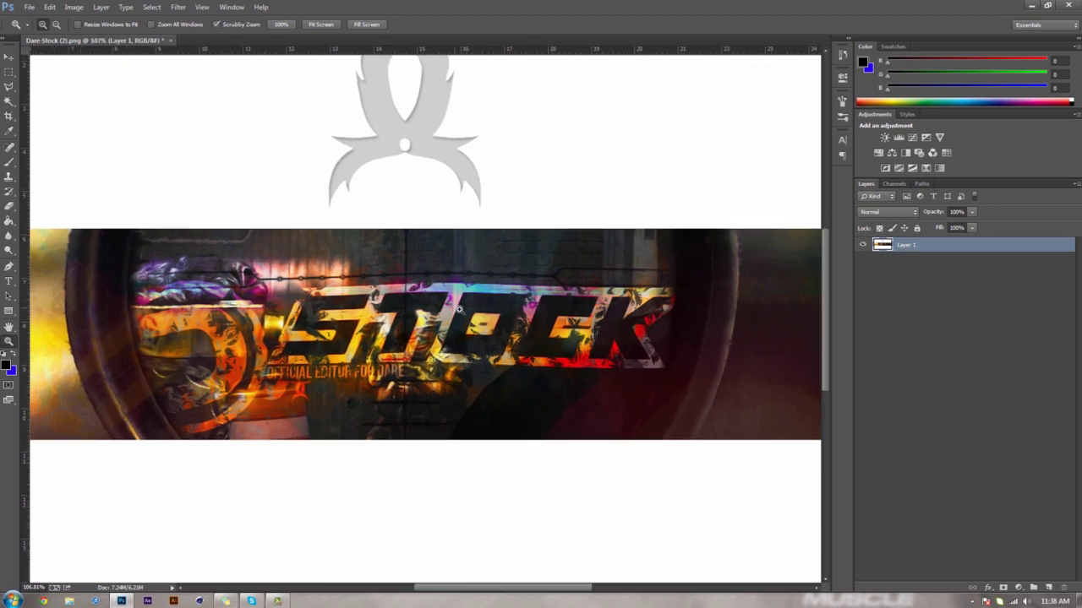
left_click(10, 73)
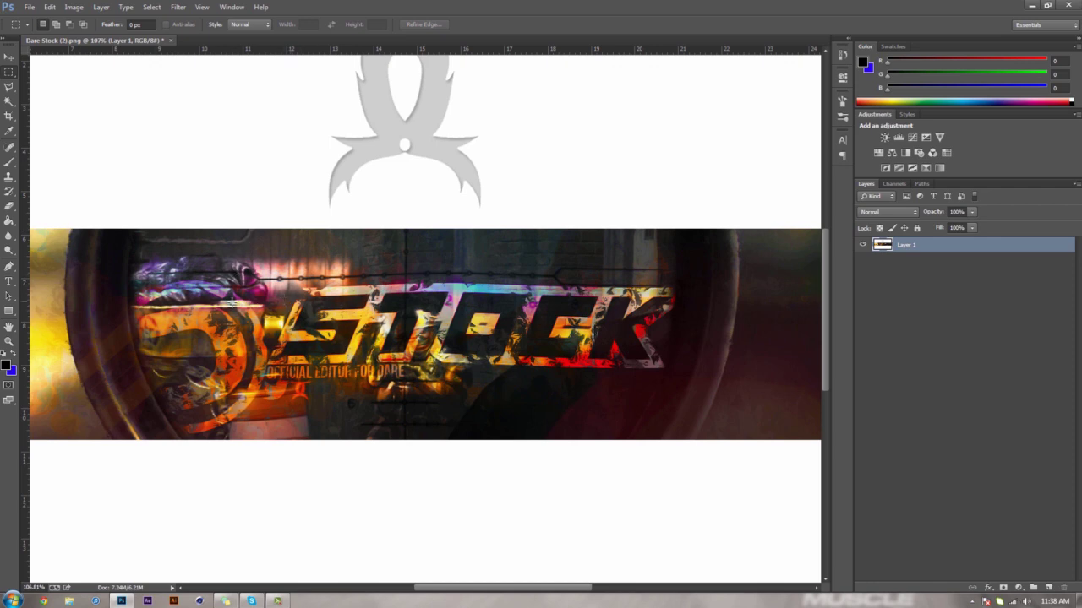
Step: Select thin strips over the lettering and OFFICIAL EDITOR line, then copy them to Layer 2
left_click_drag(278, 276, 560, 288)
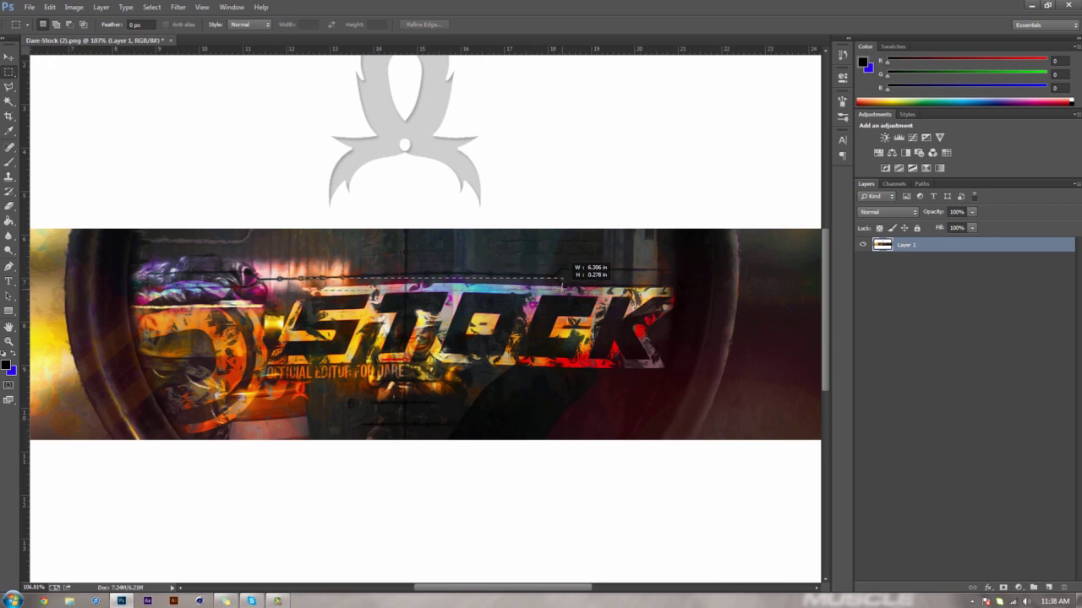
left_click_drag(562, 288, 564, 289)
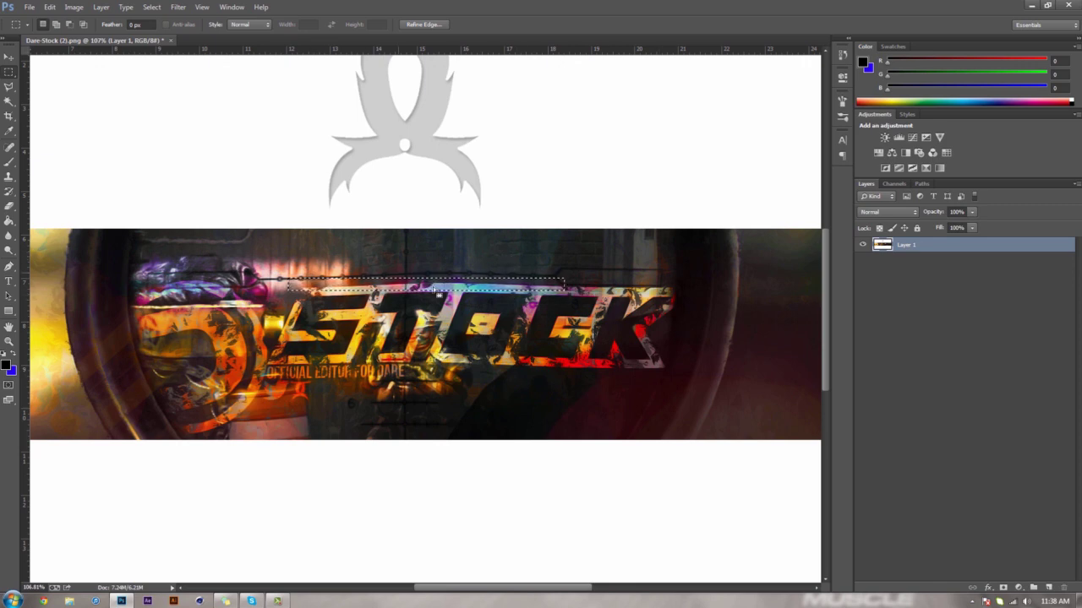
key("shift")
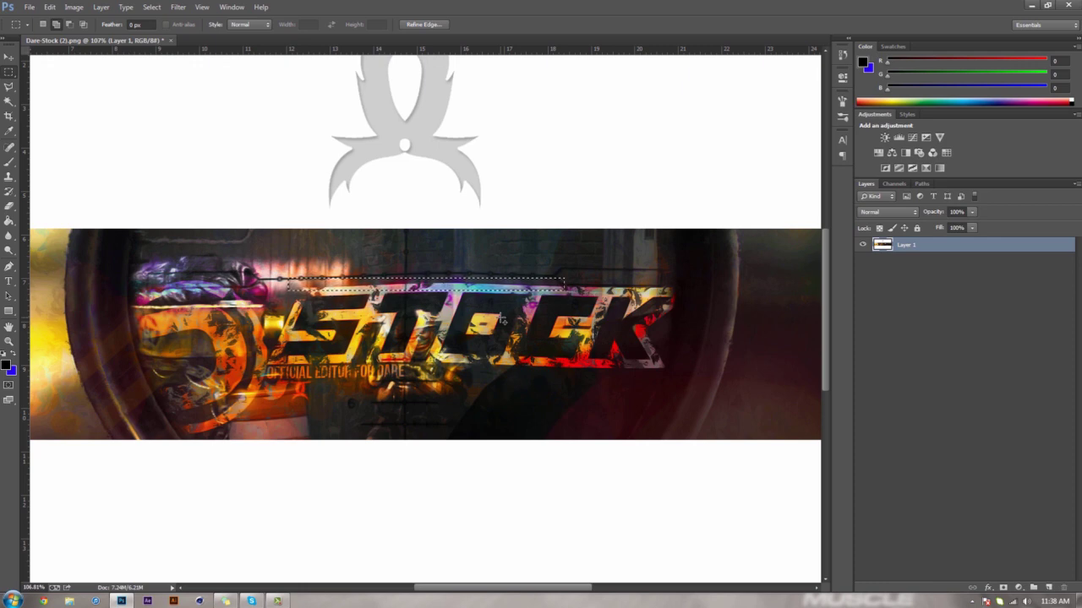
left_click_drag(678, 376, 504, 364)
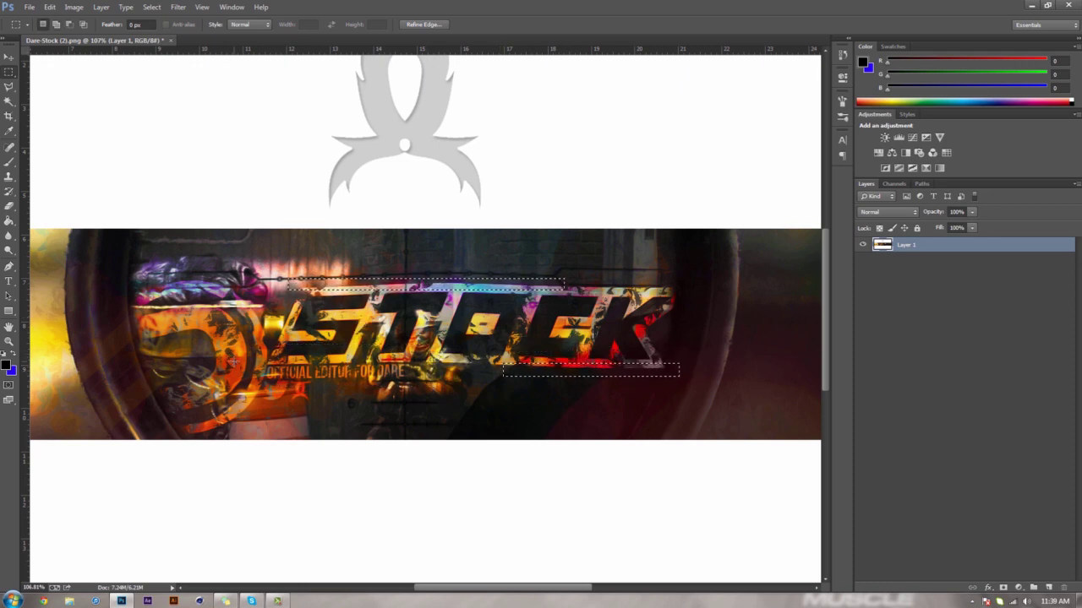
mouse_move(233, 345)
left_mouse_down()
mouse_move(452, 353)
mouse_move(673, 316)
left_mouse_up()
left_click_drag(738, 258, 744, 258)
left_click_drag(549, 411, 696, 415)
left_click_drag(355, 401, 208, 406)
left_click_drag(219, 349, 89, 356)
left_click_drag(170, 246, 31, 258)
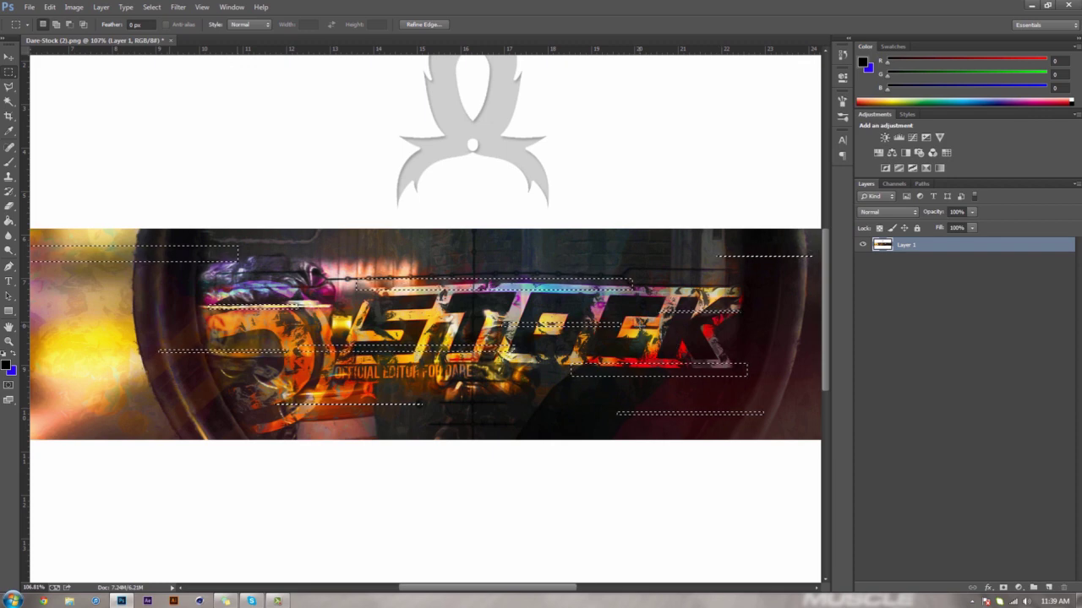
key("ctrl+j")
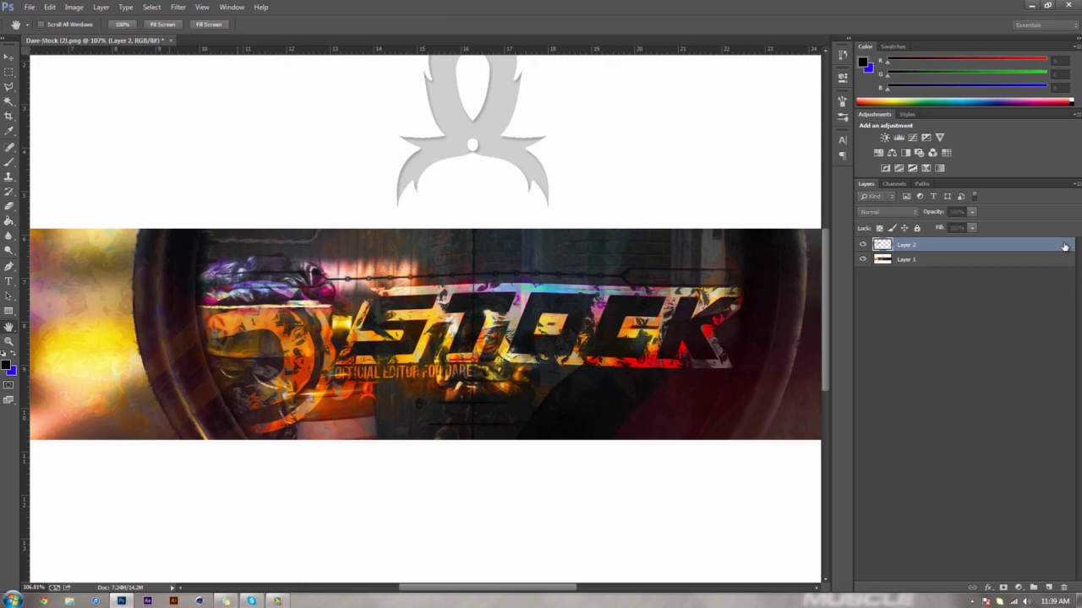
Step: Uncheck the B channel in Layer 2's Advanced Blending options, leaving only R and G
double_click(1063, 245)
key("Escape")
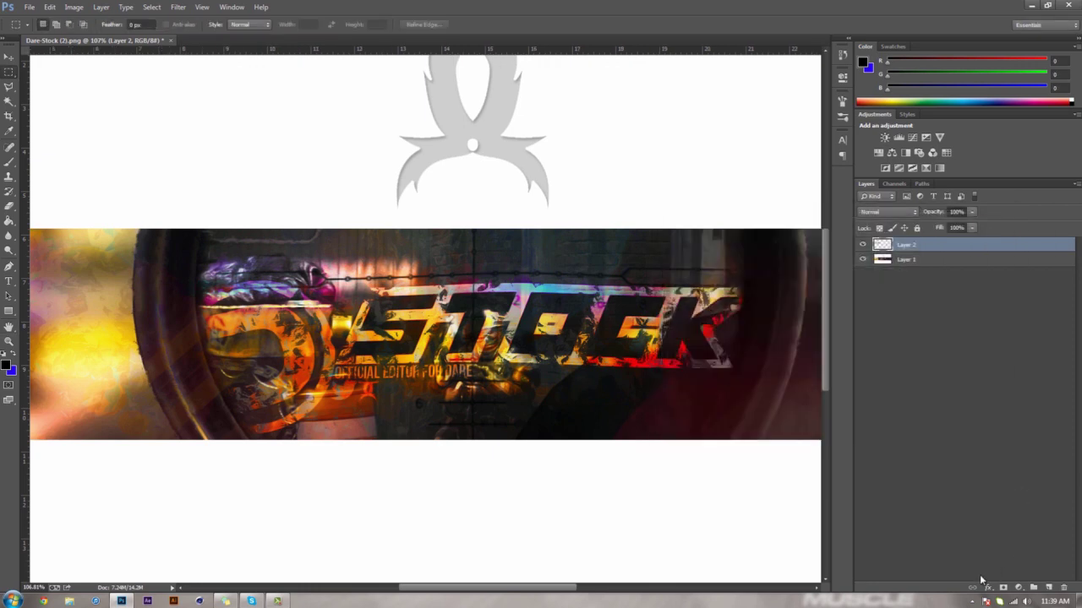
left_click(990, 589)
left_click(1014, 447)
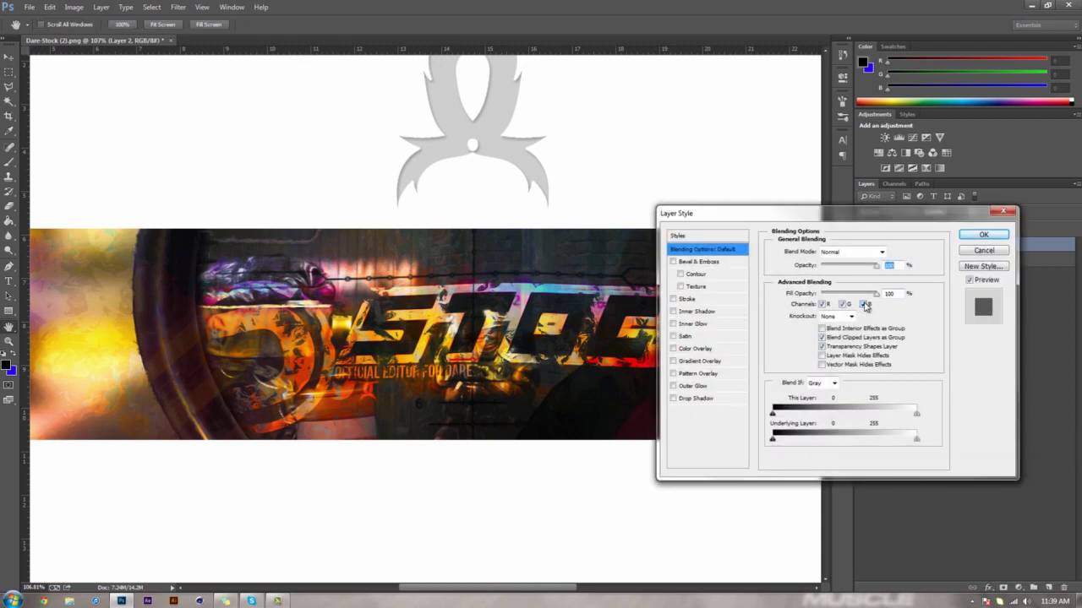
left_click(863, 304)
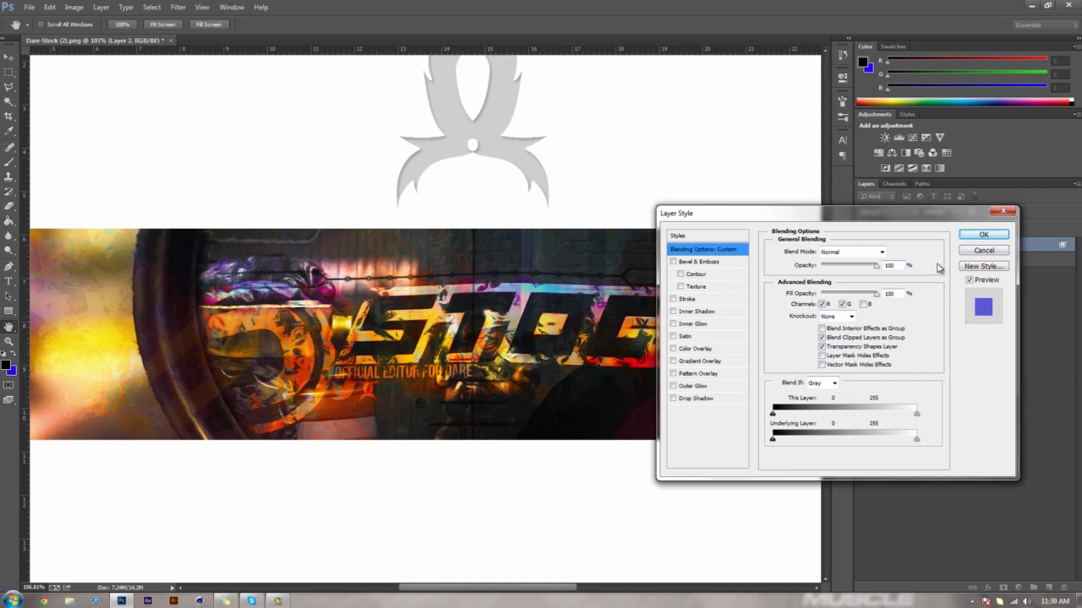
left_click(973, 236)
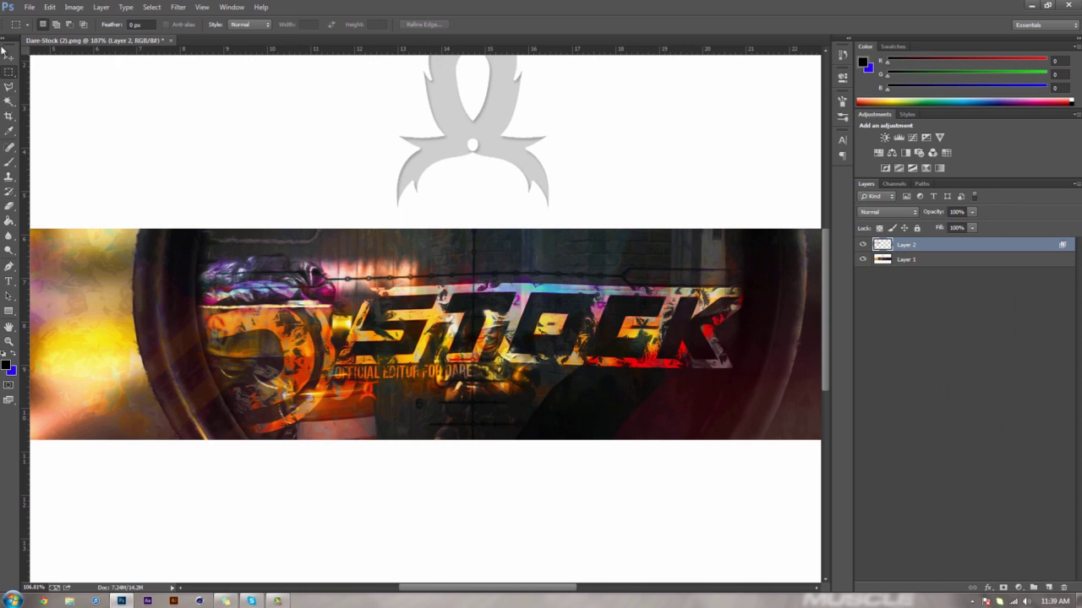
Step: Offset Layer 2 sideways with the Move tool and zoom in to inspect the glitch
left_click(9, 57)
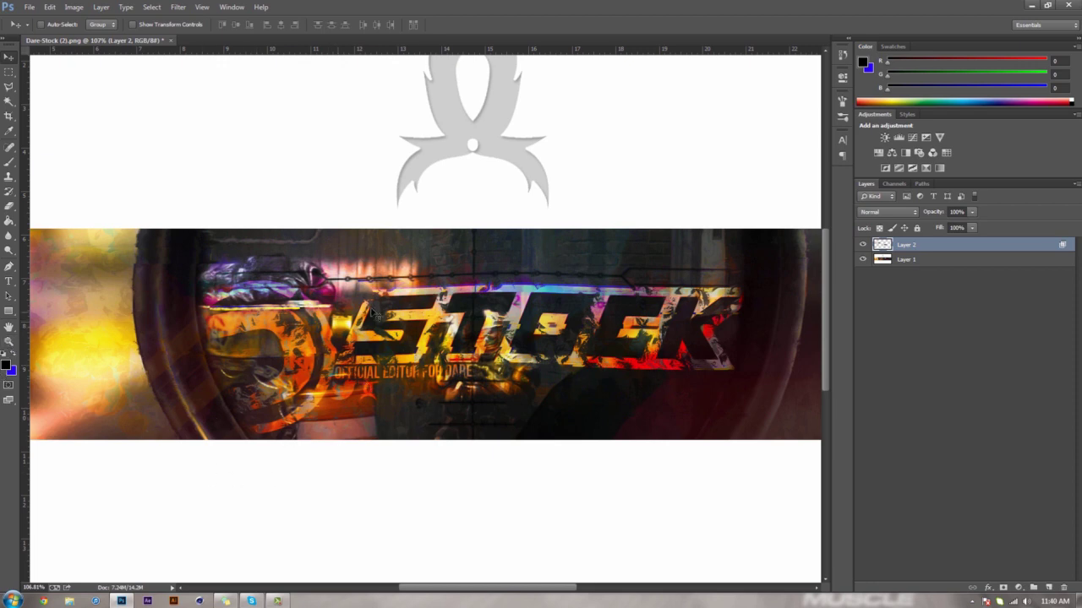
key("z")
mouse_move(539, 289)
left_mouse_down()
mouse_move(577, 303)
mouse_move(385, 294)
left_mouse_up()
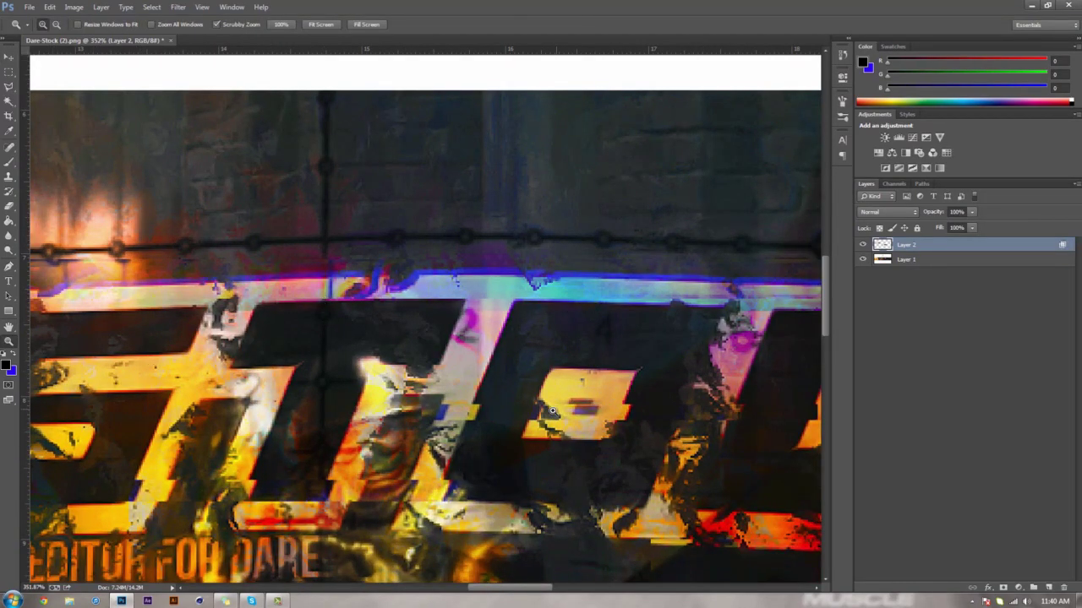
left_click_drag(430, 432, 482, 428)
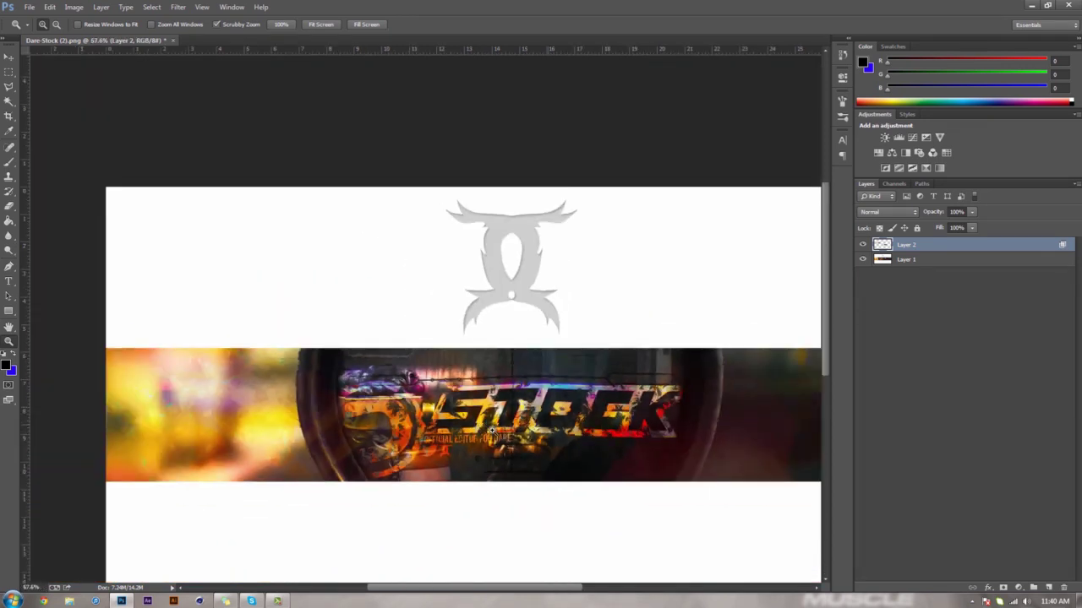
left_click_drag(578, 406, 622, 420)
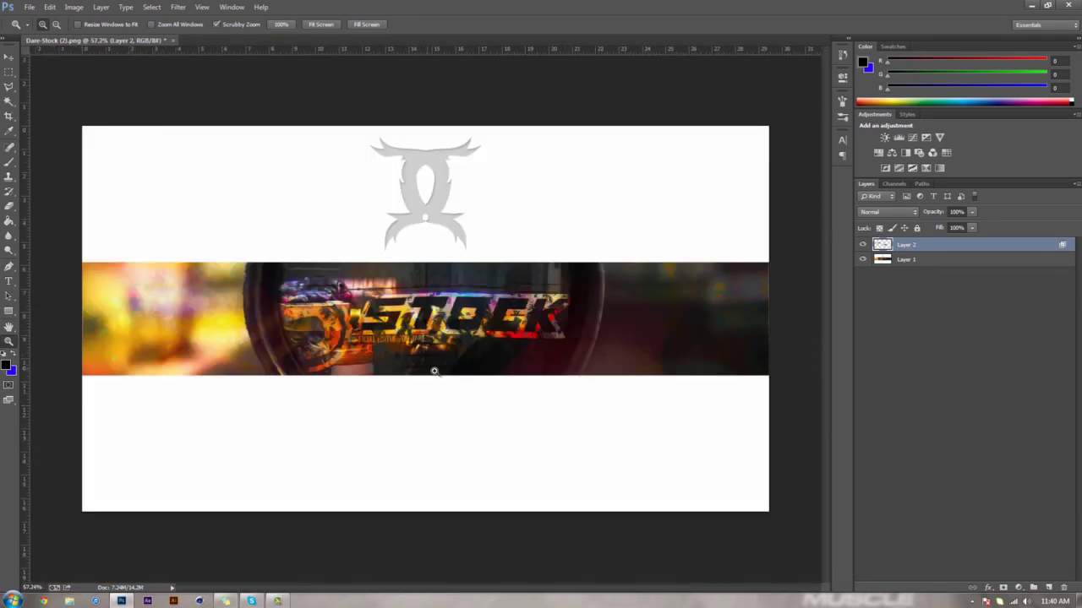
left_click_drag(447, 371, 463, 356)
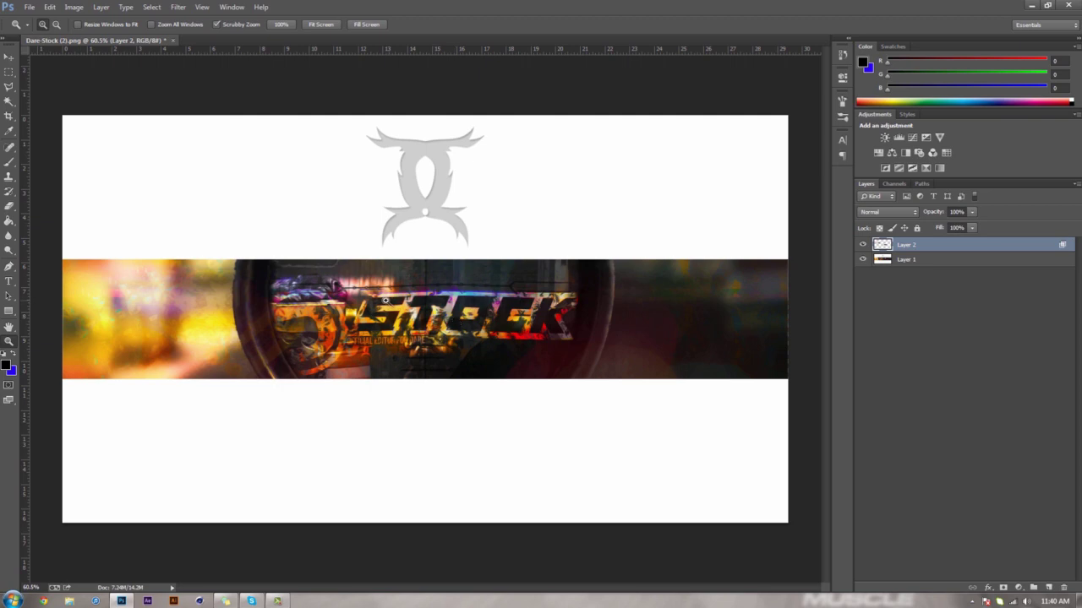
mouse_move(426, 310)
left_mouse_down()
mouse_move(463, 348)
mouse_move(421, 330)
mouse_move(458, 335)
mouse_move(430, 335)
left_mouse_up()
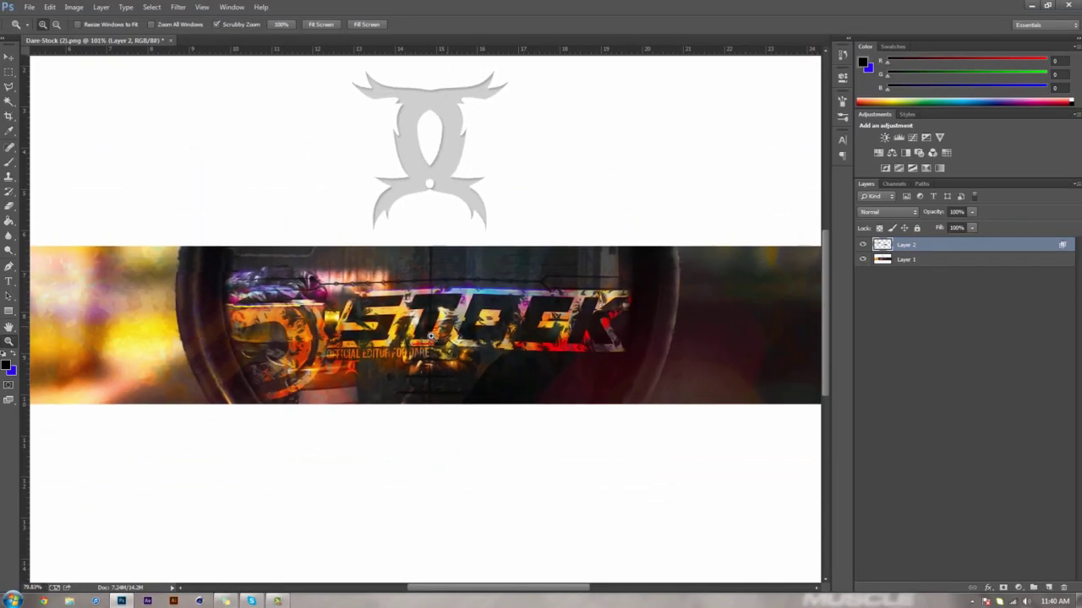
left_click_drag(430, 335, 422, 339)
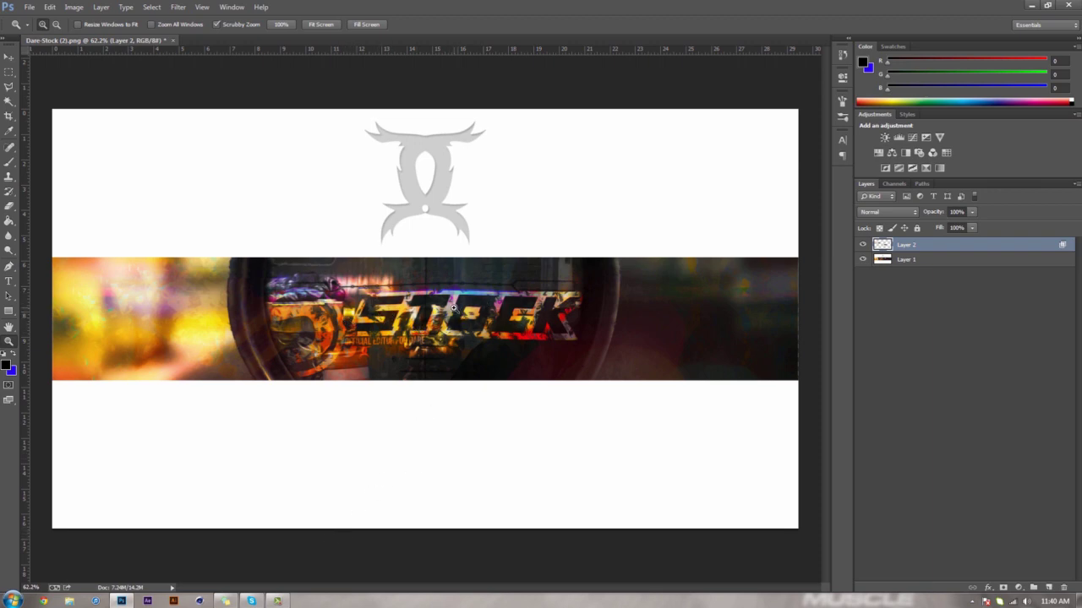
left_click_drag(454, 307, 402, 311)
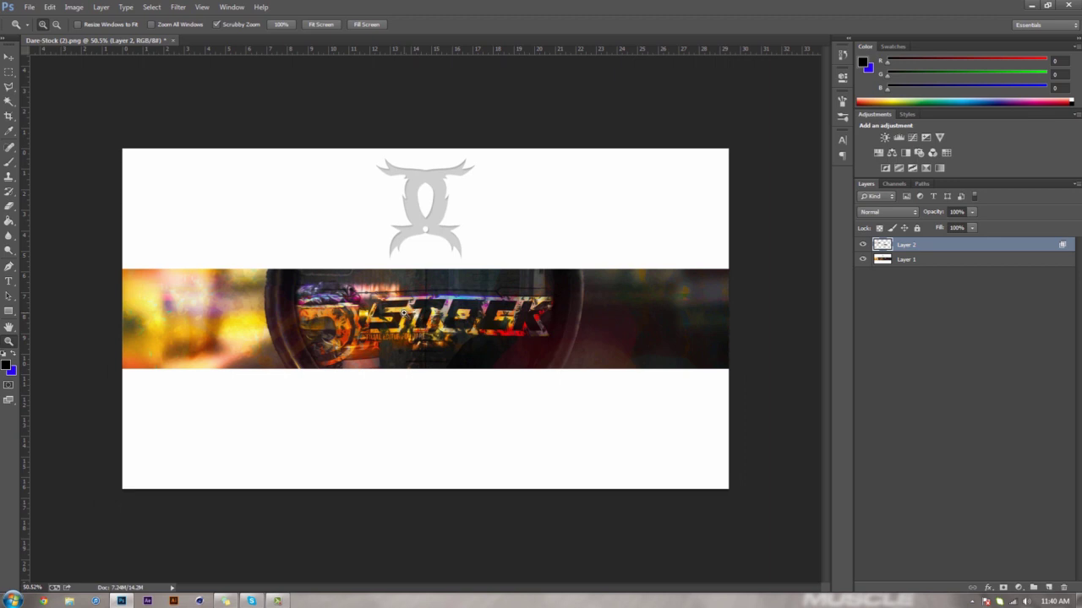